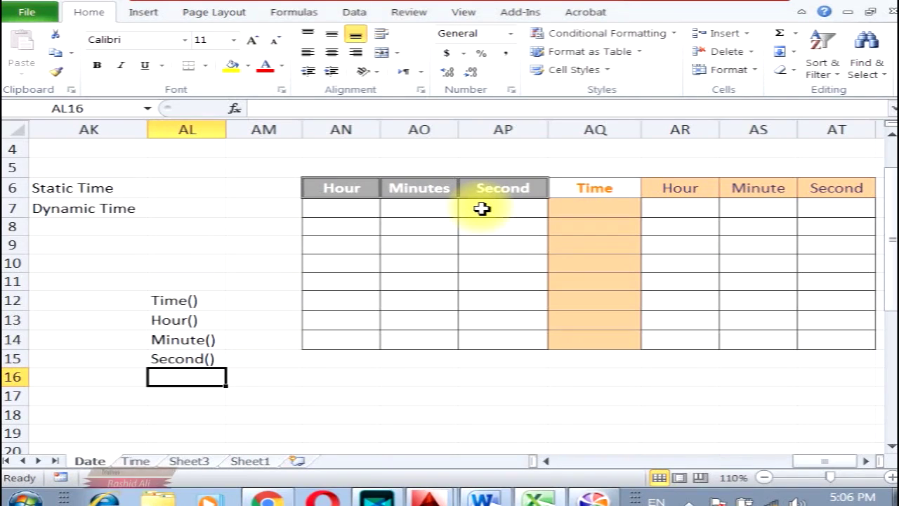
# Merge and centre AK4:AT4 and enter the heading 'Times Functions in Excel'.
pyautogui.moveTo(84, 148); pyautogui.dragTo(871, 150)
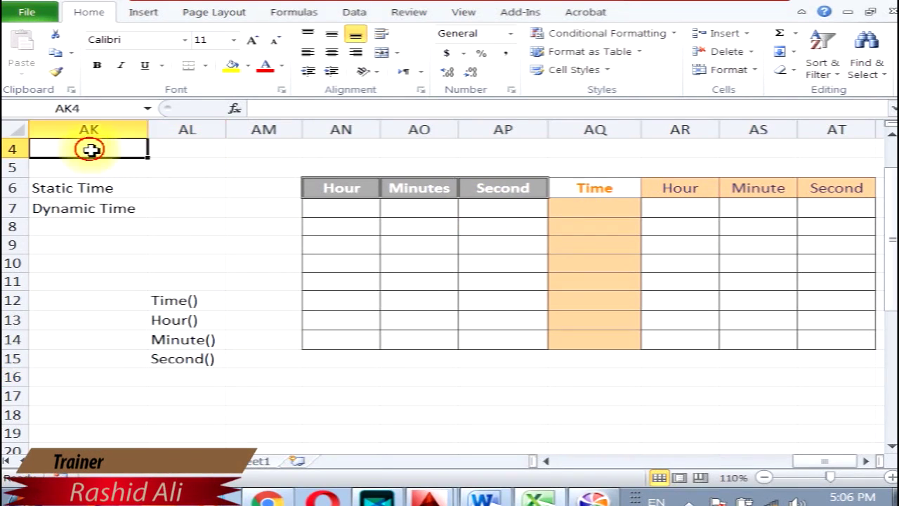
pyautogui.click(719, 148)
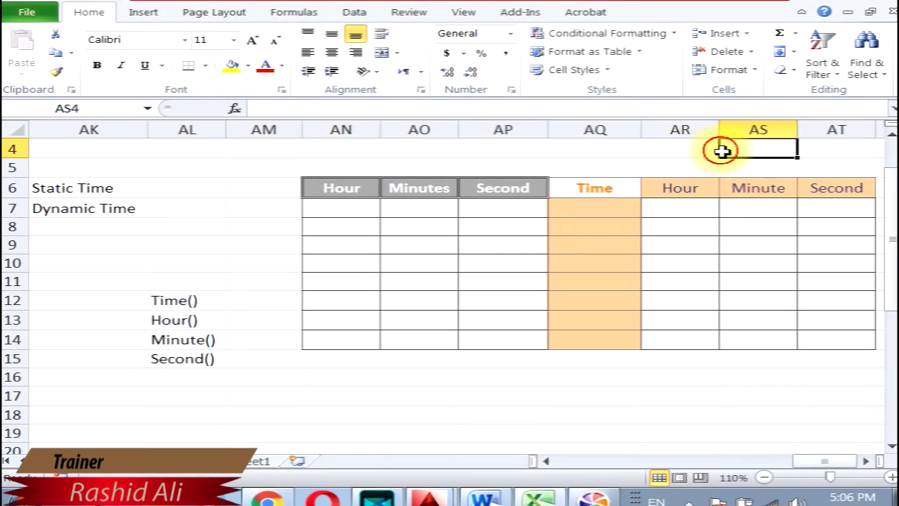
pyautogui.moveTo(71, 149)
pyautogui.mouseDown()
pyautogui.moveTo(892, 151)
pyautogui.moveTo(656, 147)
pyautogui.mouseUp()
pyautogui.click(381, 52)
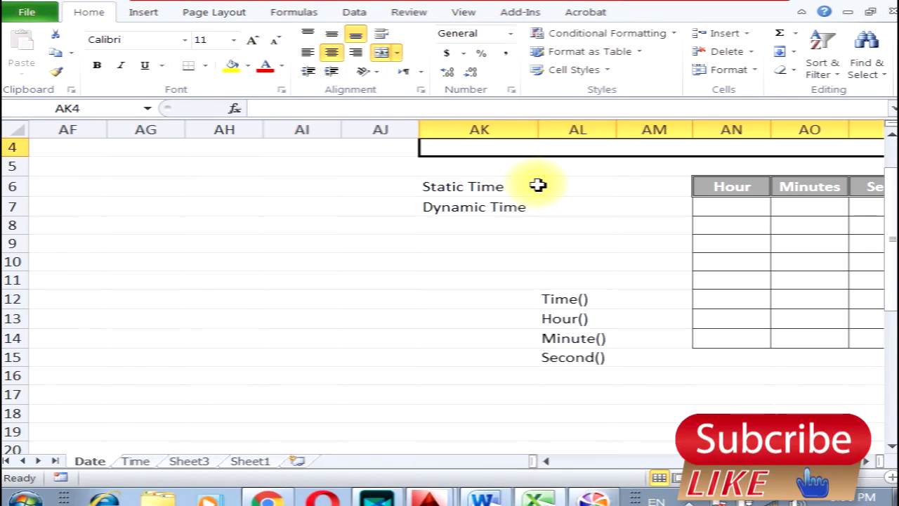
pyautogui.write('Times')
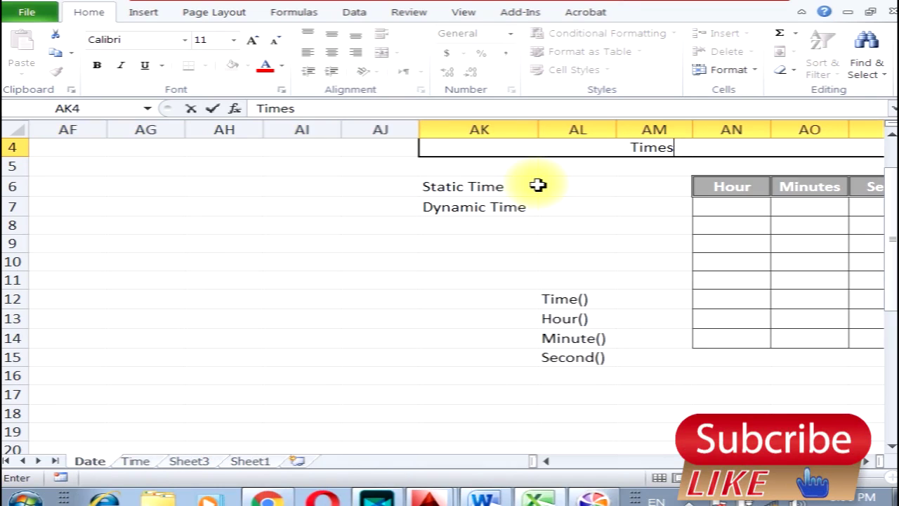
pyautogui.write(' Function')
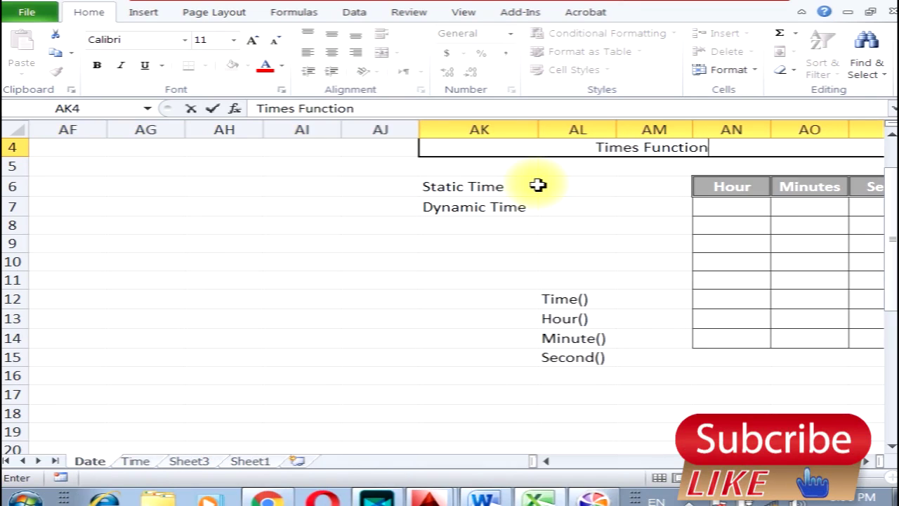
pyautogui.write('s in Excel')
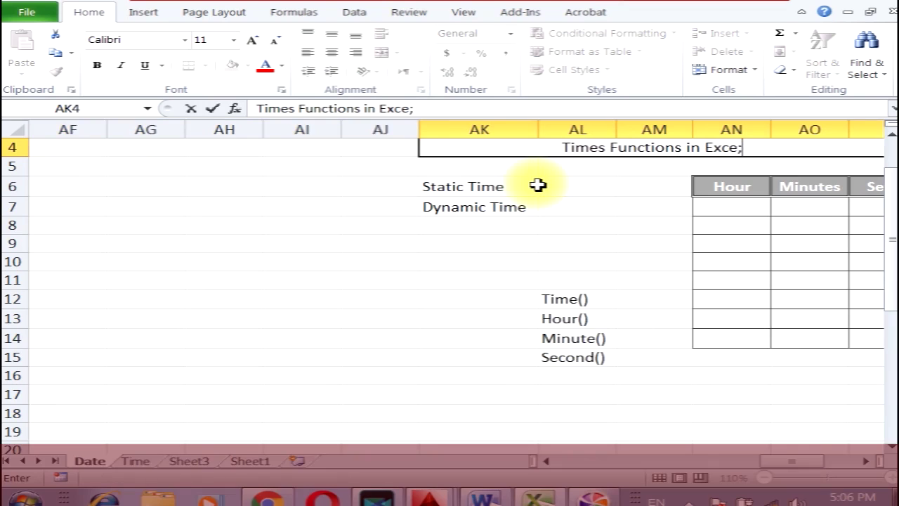
pyautogui.press('Return')
# Apply the Title cell style to the merged heading cell.
pyautogui.click(560, 149)
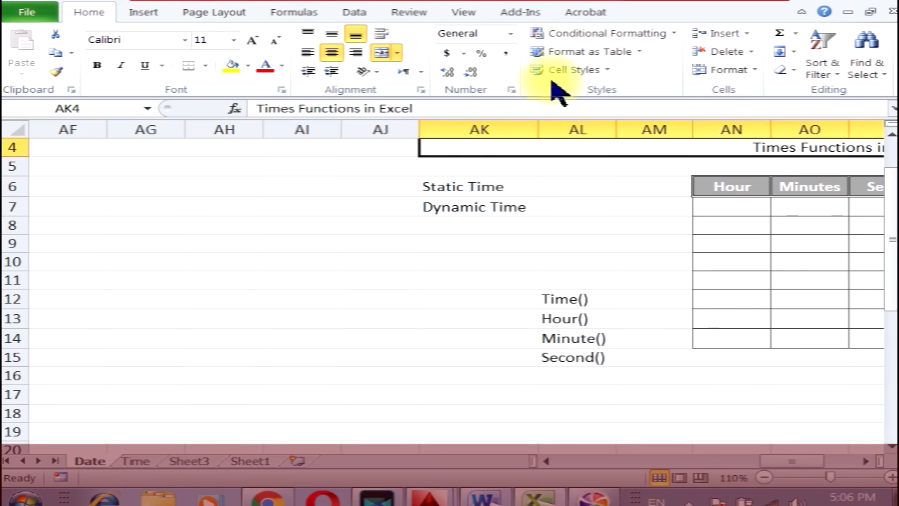
pyautogui.click(570, 70)
pyautogui.click(675, 206)
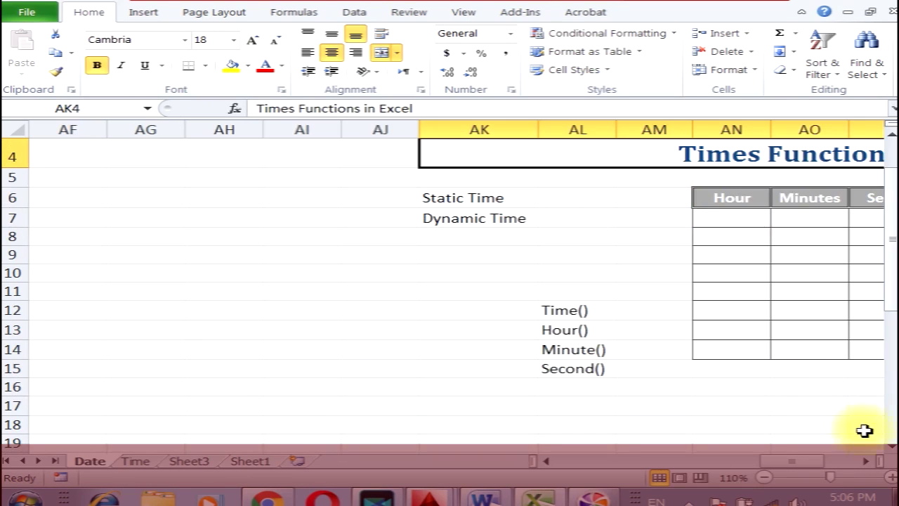
pyautogui.click(866, 461)
pyautogui.click(868, 465)
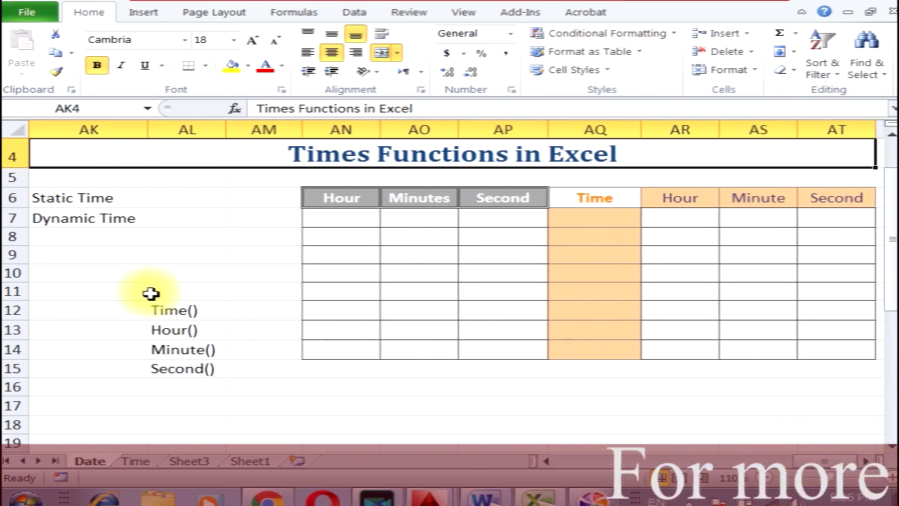
pyautogui.click(152, 310)
# Check the Static Time and Dynamic Time labels, then widen column AL to about 10.22.
pyautogui.click(173, 349)
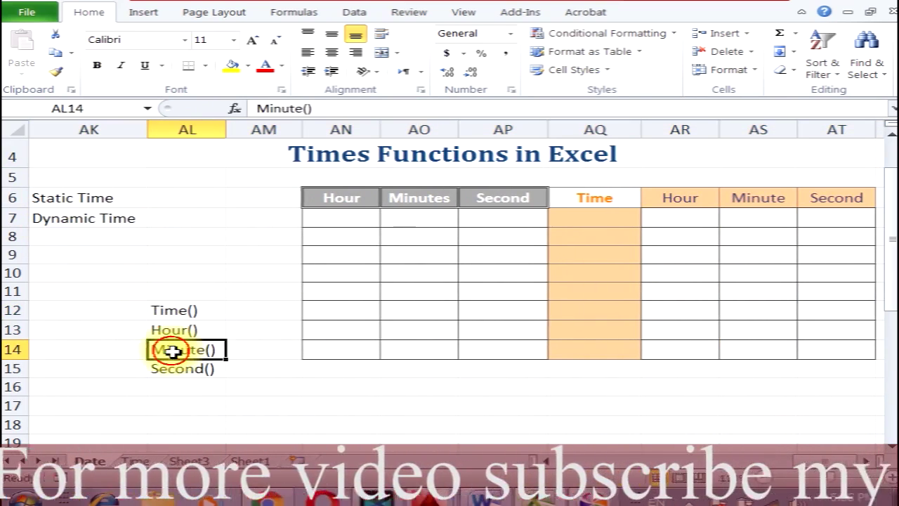
pyautogui.click(211, 369)
pyautogui.moveTo(211, 310); pyautogui.dragTo(202, 375)
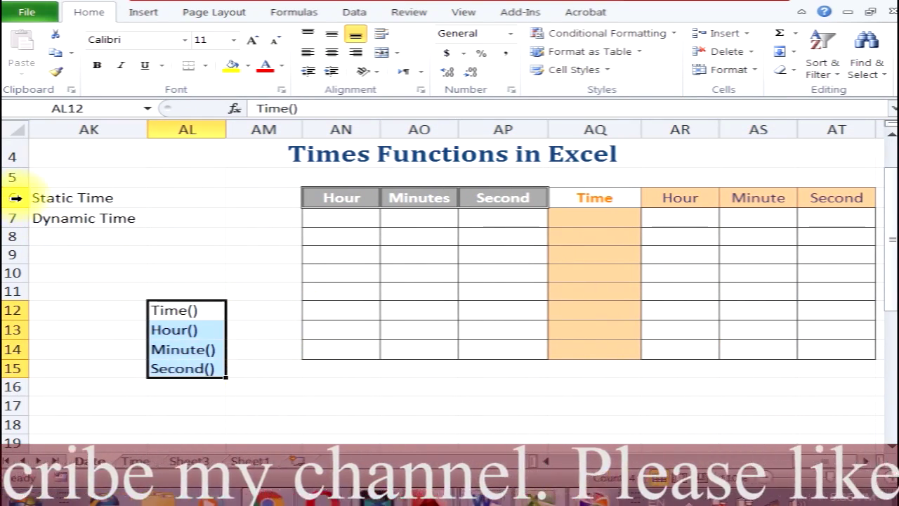
pyautogui.click(61, 201)
pyautogui.click(100, 223)
pyautogui.click(82, 203)
pyautogui.click(83, 218)
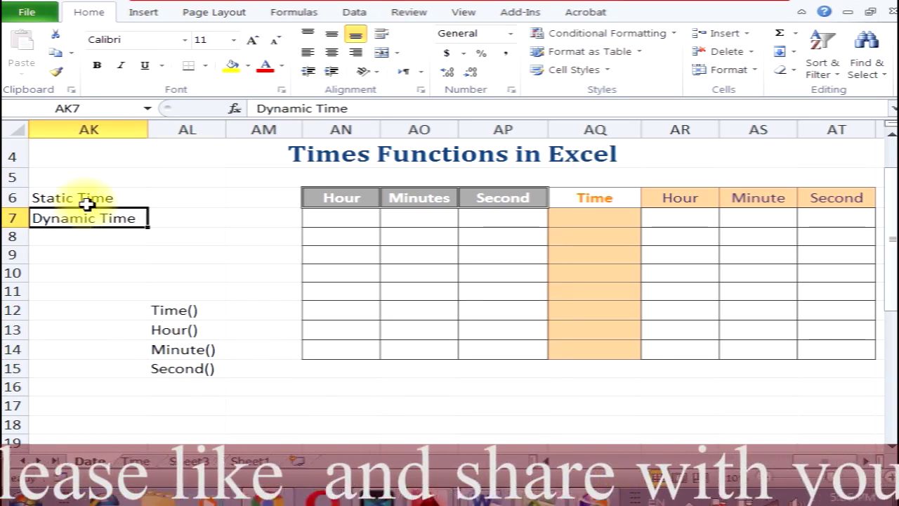
pyautogui.click(80, 199)
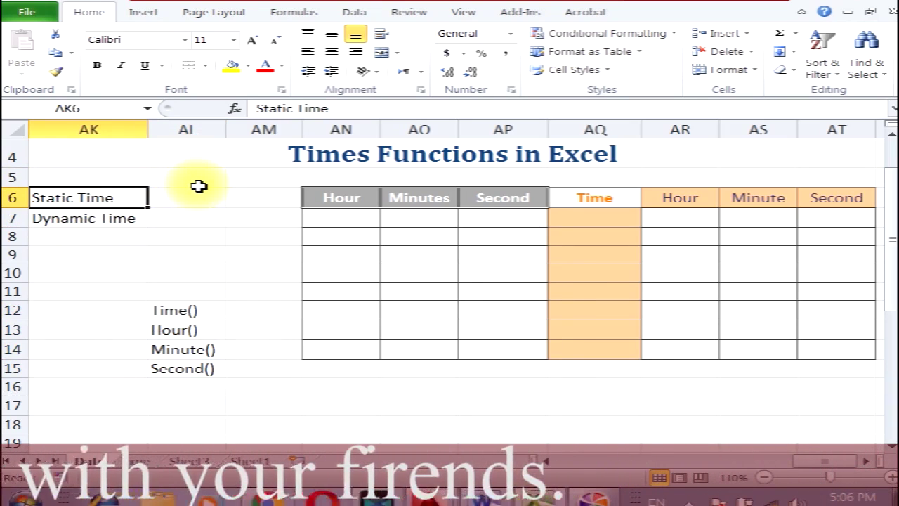
pyautogui.moveTo(225, 130); pyautogui.dragTo(274, 130)
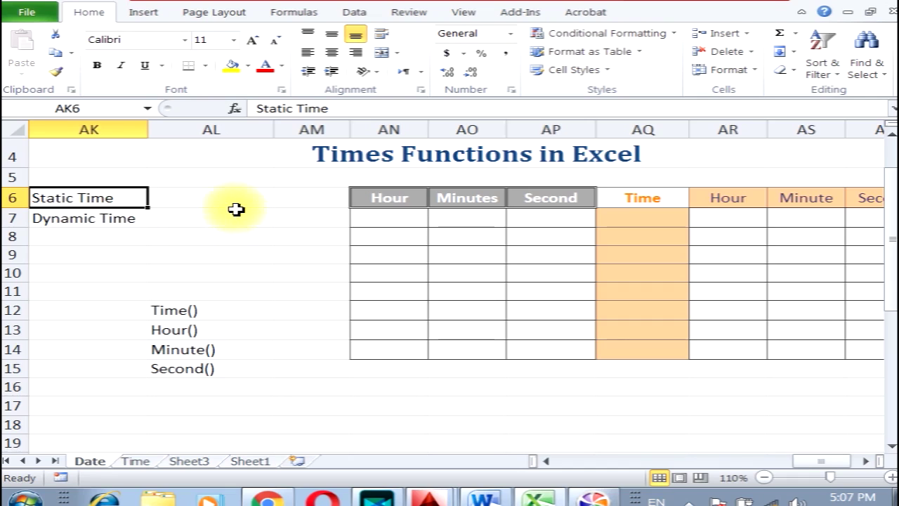
# Enter the static time 5:07:15 into cell AL6 beside the Static Time label.
pyautogui.click(217, 199)
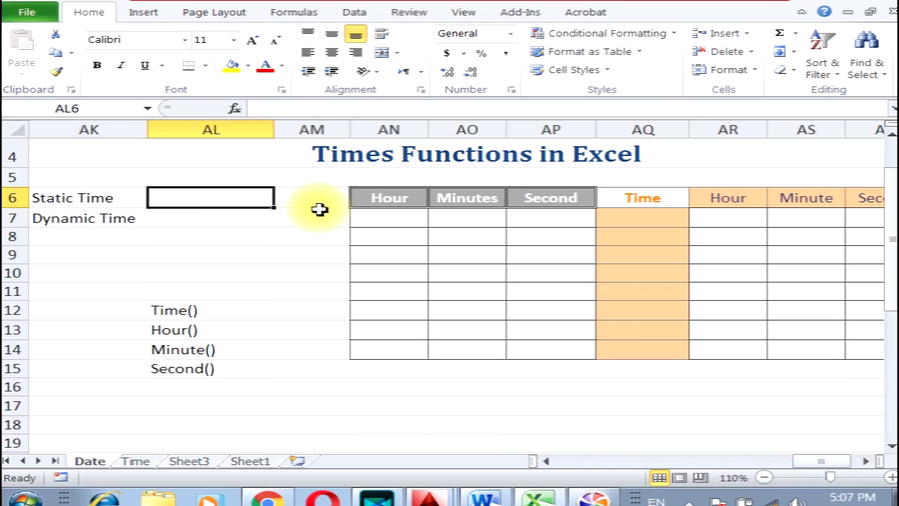
pyautogui.write('5:07:1')
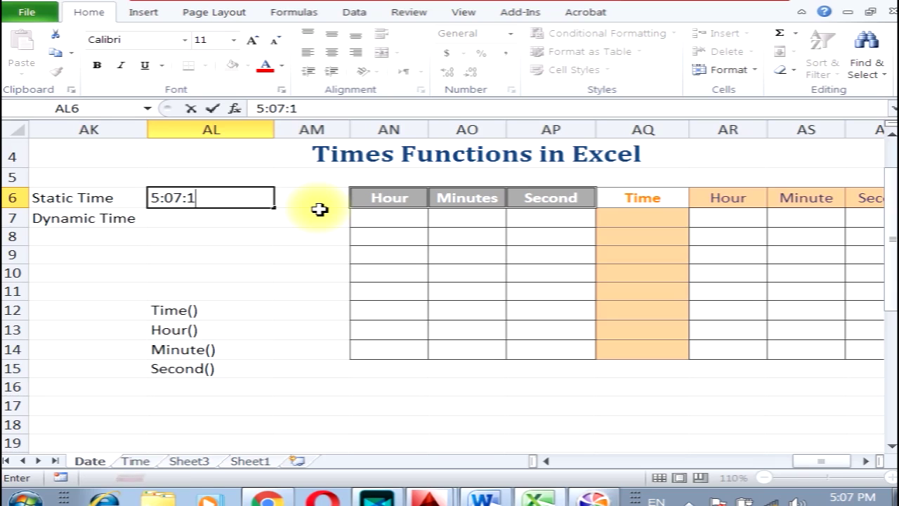
pyautogui.write('5')
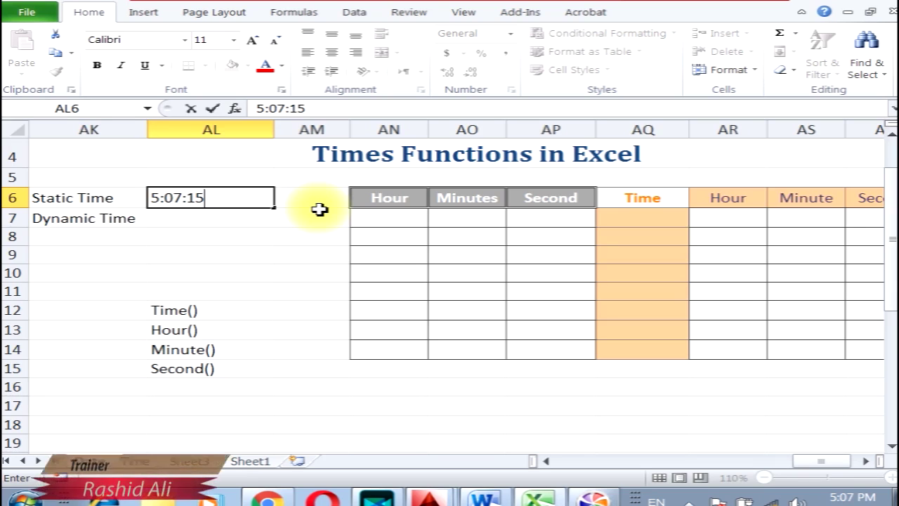
pyautogui.press('Return')
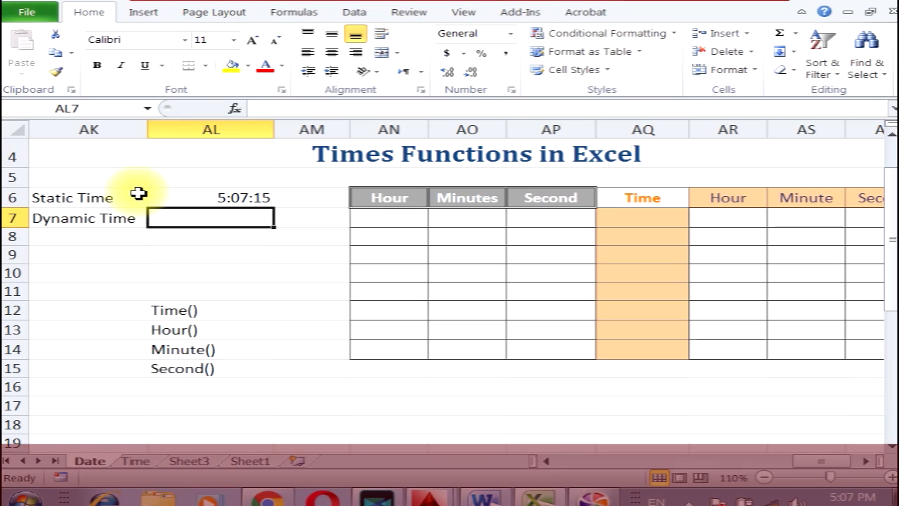
# Type the label Now() into AL16 beneath Second(), then select AL7.
pyautogui.click(172, 392)
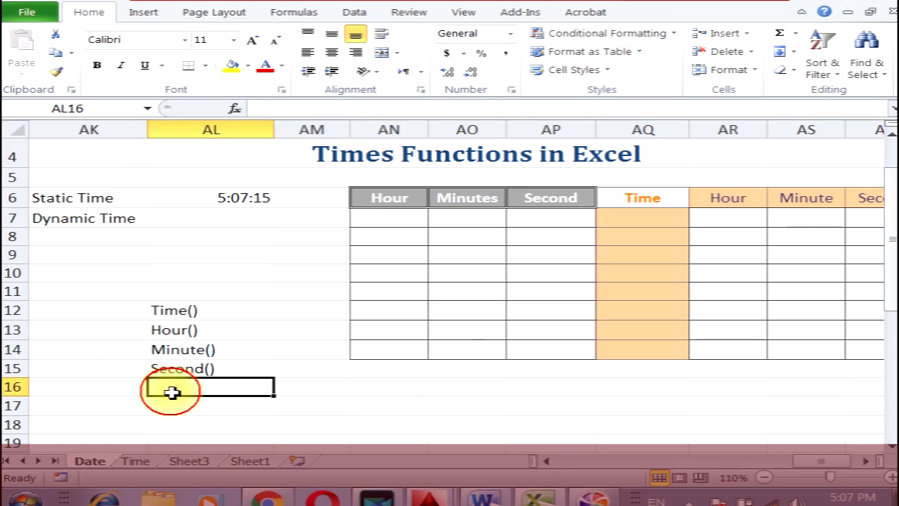
pyautogui.write('Now')
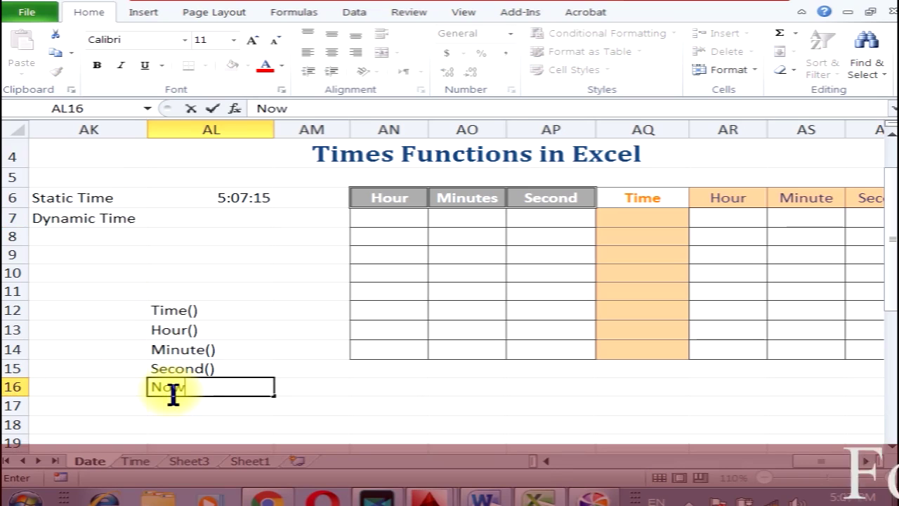
pyautogui.write('()')
pyautogui.press('Return')
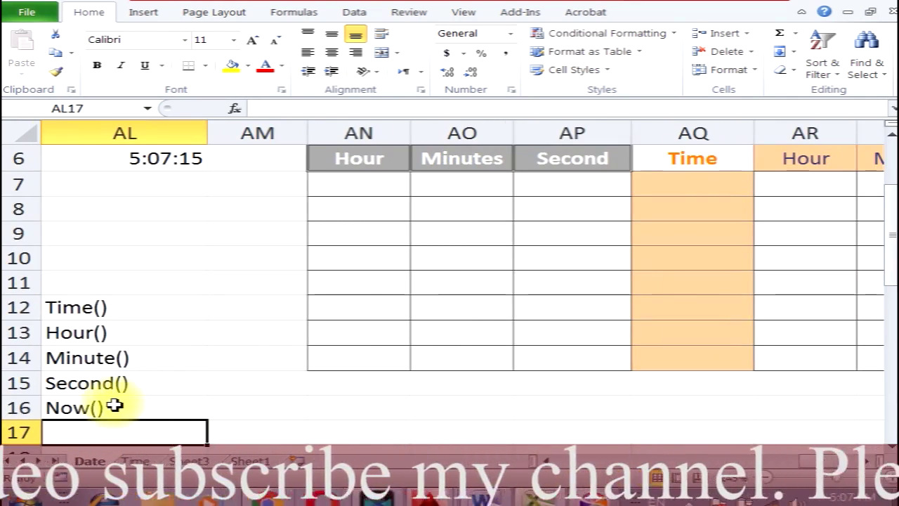
pyautogui.click(217, 387)
pyautogui.click(211, 208)
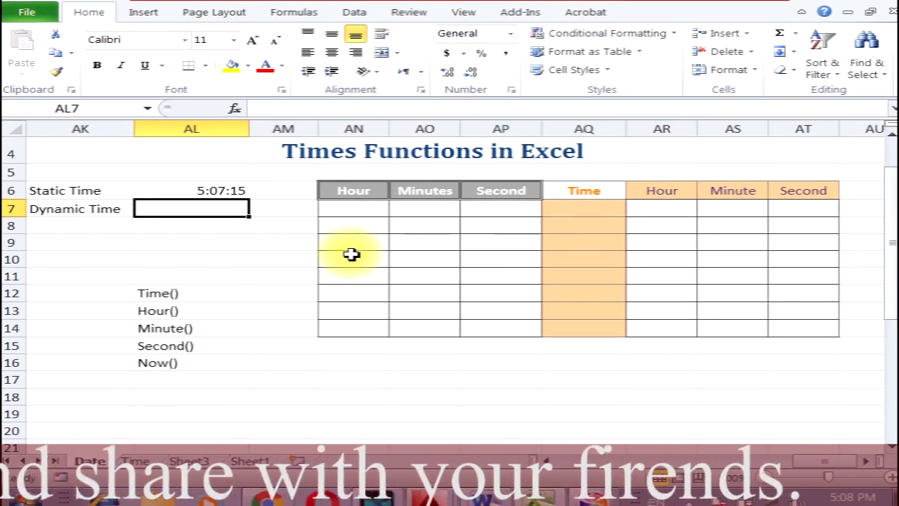
# Insert =NOW() into AL7 from Date & Time functions and autofit column AL to show 11/29/2017 17:08.
pyautogui.click(309, 15)
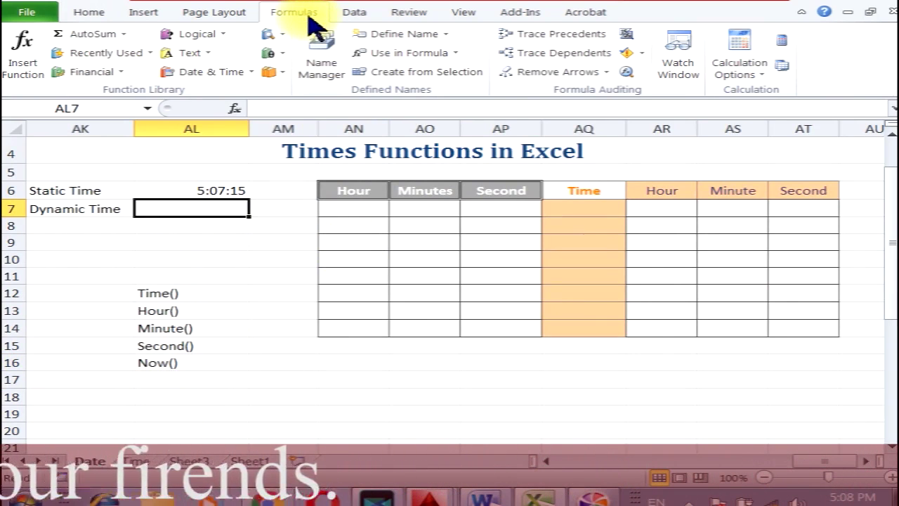
pyautogui.click(200, 73)
pyautogui.click(197, 311)
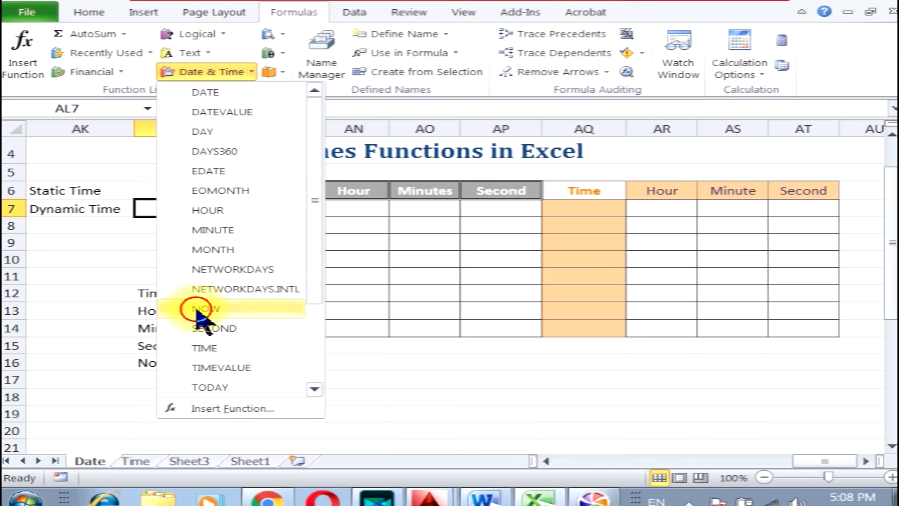
pyautogui.click(197, 311)
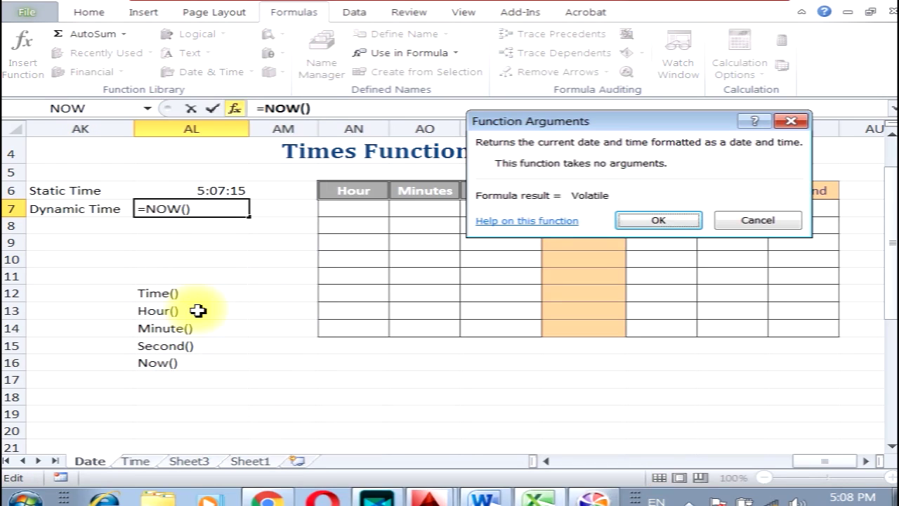
pyautogui.click(660, 221)
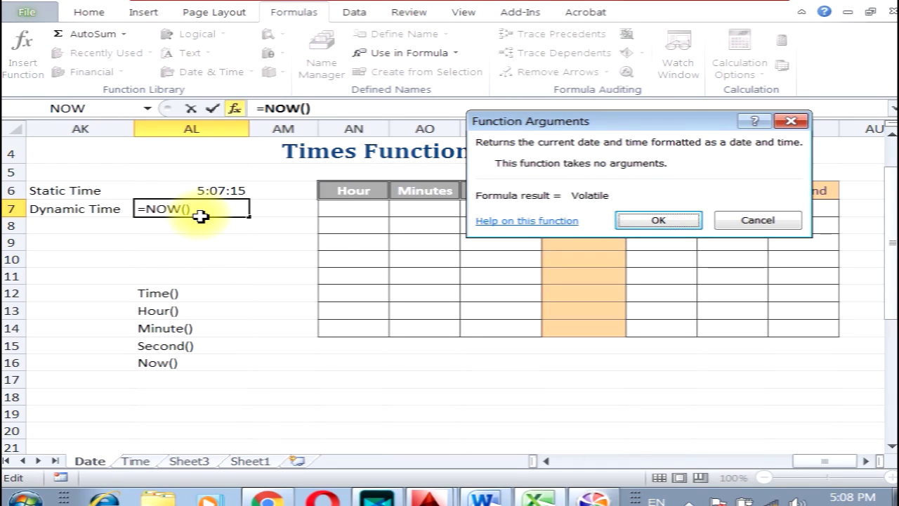
pyautogui.click(626, 220)
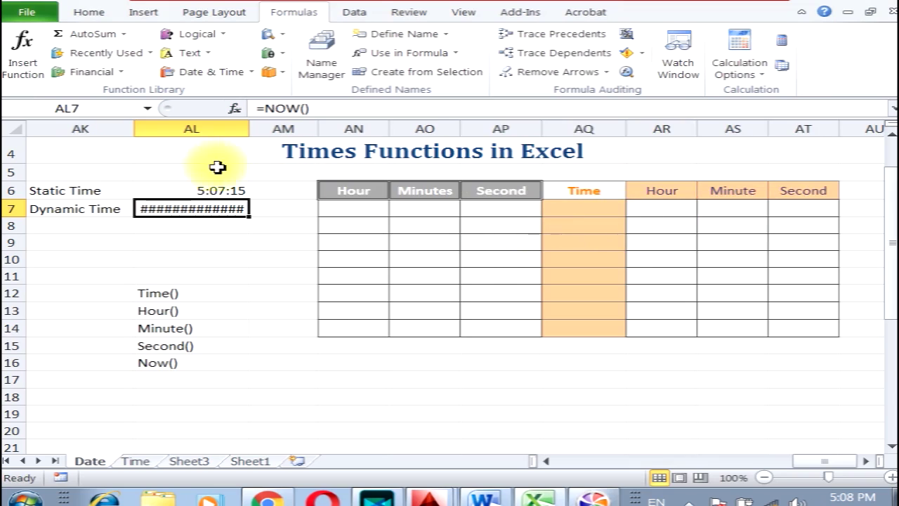
pyautogui.doubleClick(249, 129)
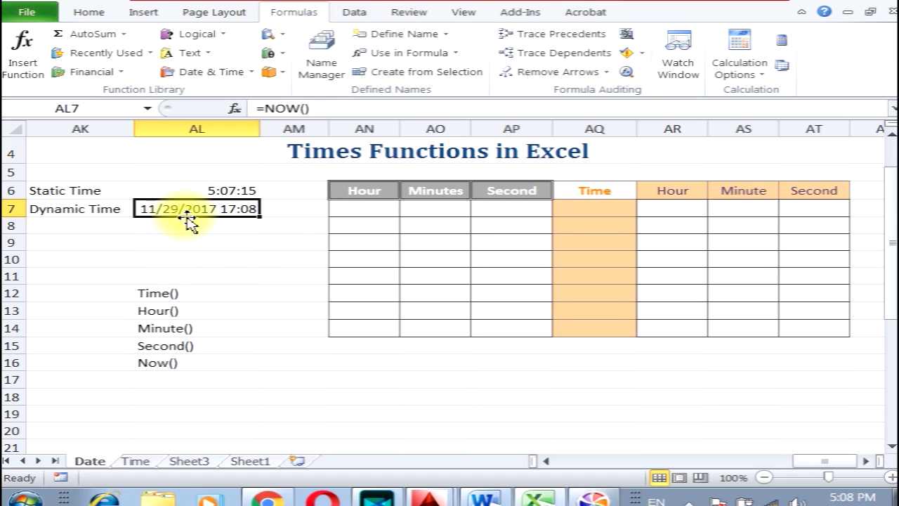
pyautogui.click(193, 190)
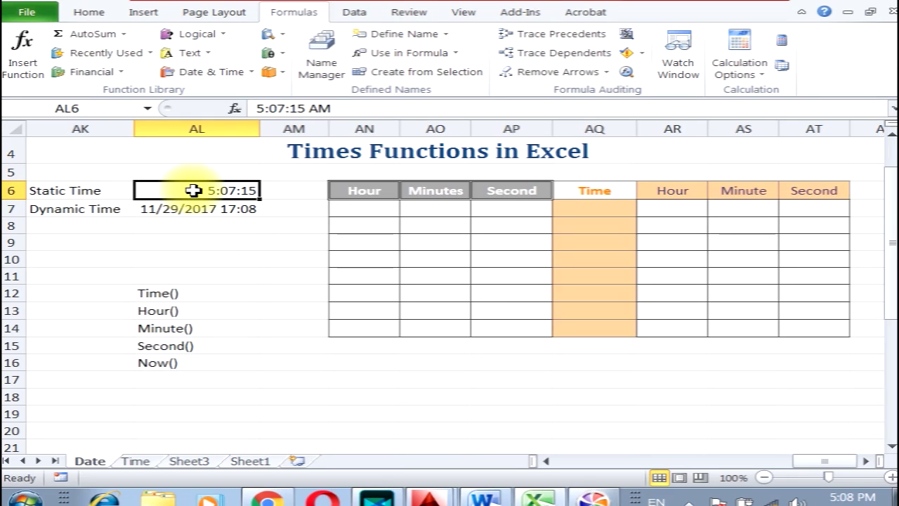
pyautogui.click(192, 209)
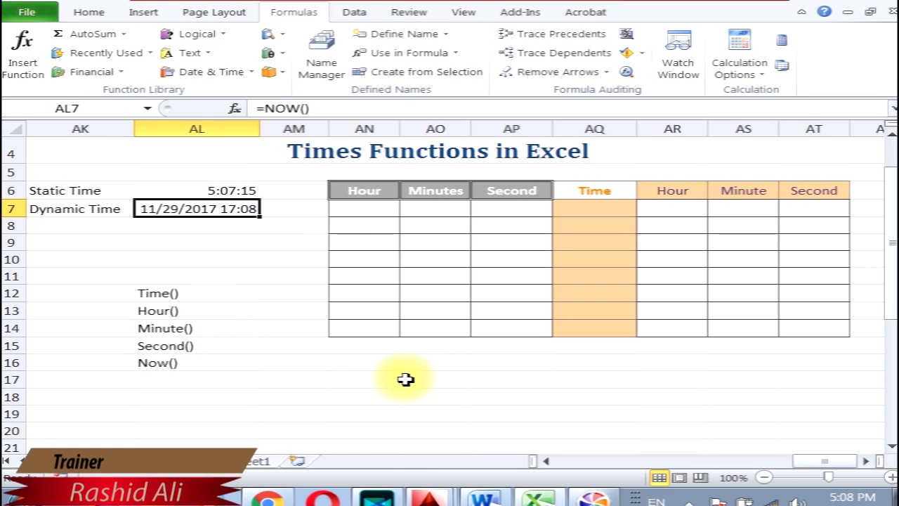
pyautogui.click(596, 210)
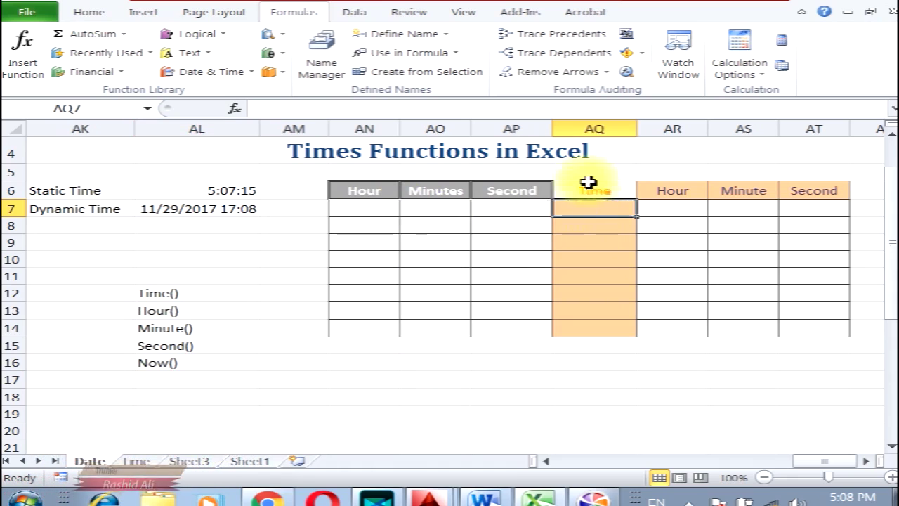
pyautogui.click(163, 196)
pyautogui.click(177, 216)
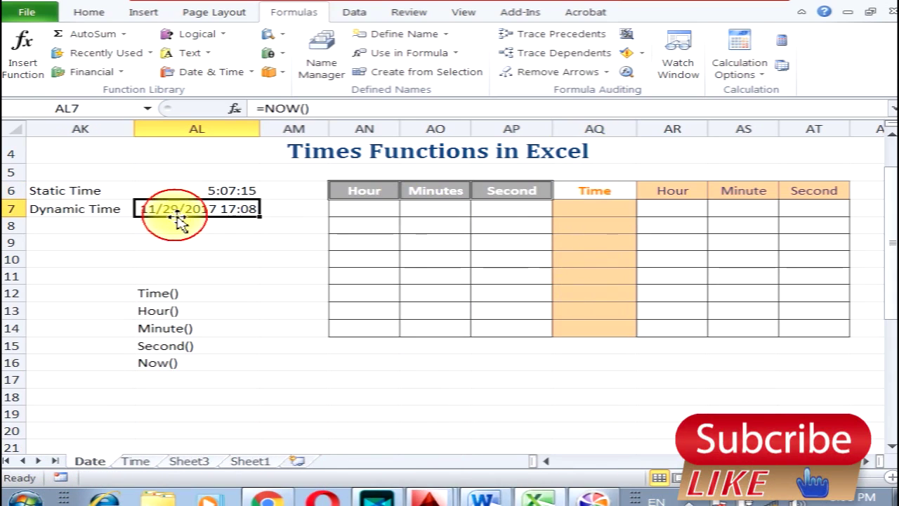
pyautogui.click(176, 191)
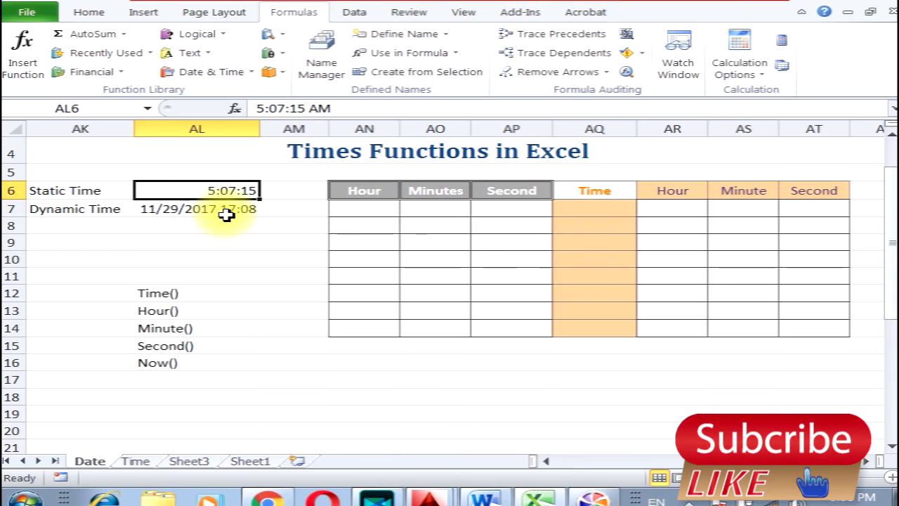
# Choose Time from the Home Number Format list for AL6, giving 5:07:15 AM.
pyautogui.click(89, 12)
pyautogui.click(509, 33)
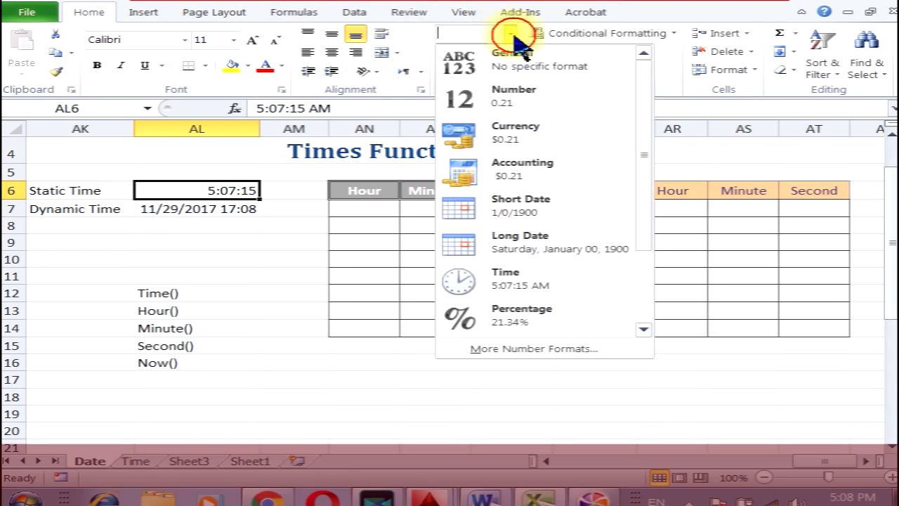
pyautogui.moveTo(646, 101); pyautogui.dragTo(647, 176)
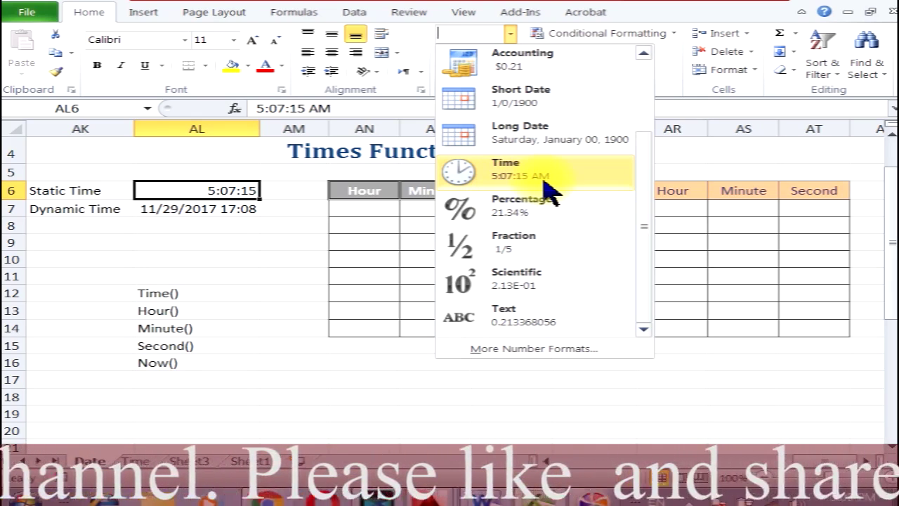
pyautogui.click(520, 175)
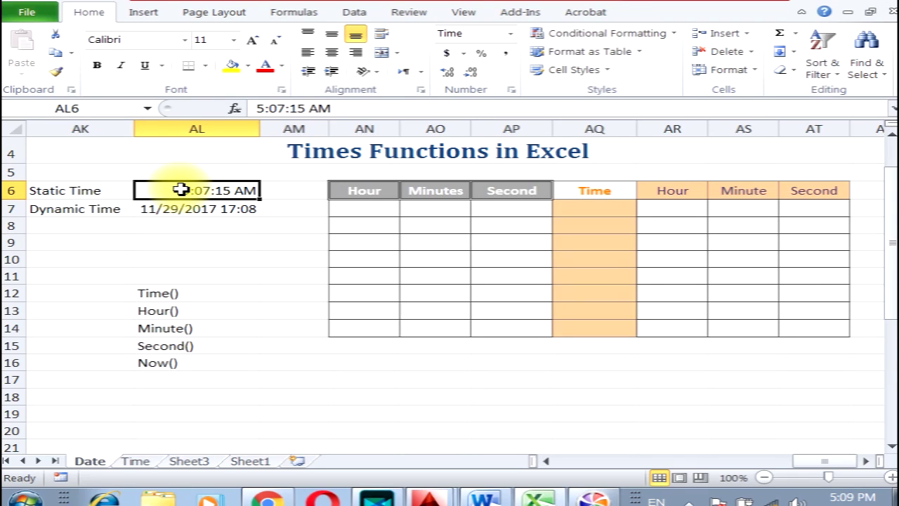
# Edit AL6 to replace the leading 5 with 17, making it 17:07:15 AM.
pyautogui.doubleClick(180, 189)
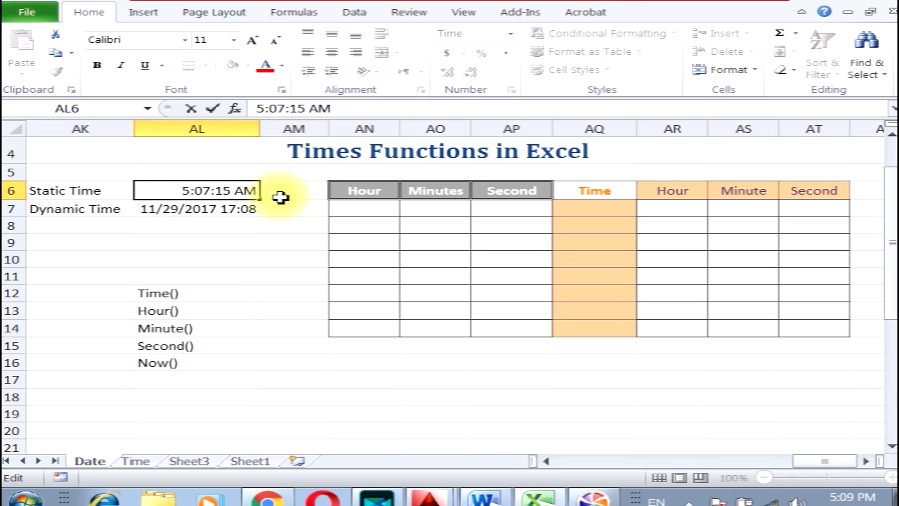
pyautogui.press('Delete')
pyautogui.write('17')
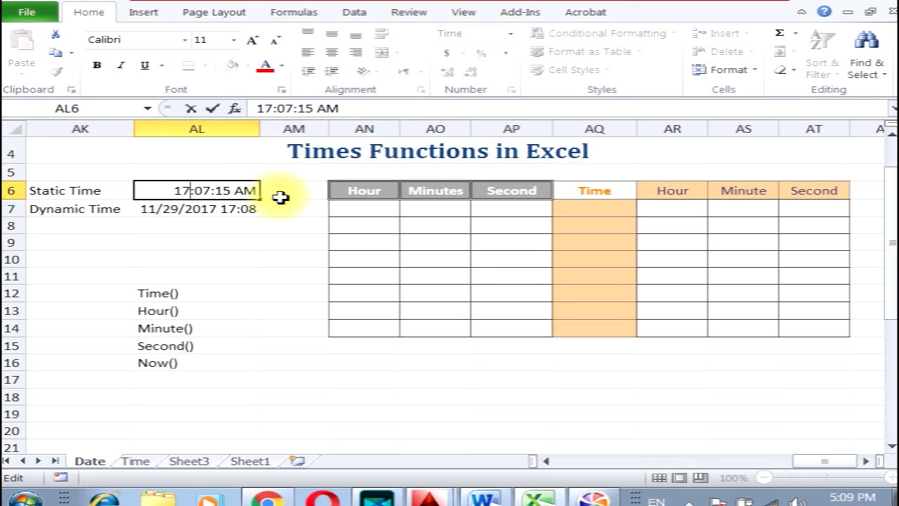
pyautogui.press('Return')
pyautogui.press('Up')
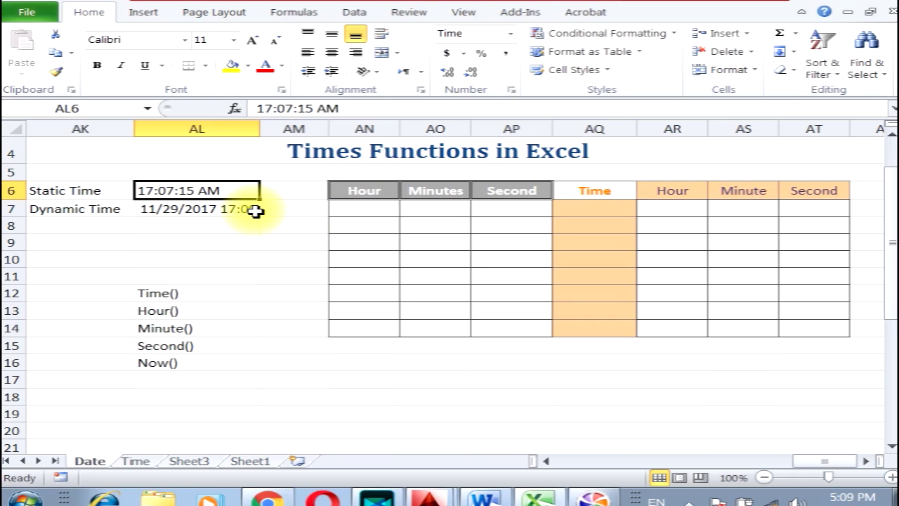
pyautogui.click(234, 211)
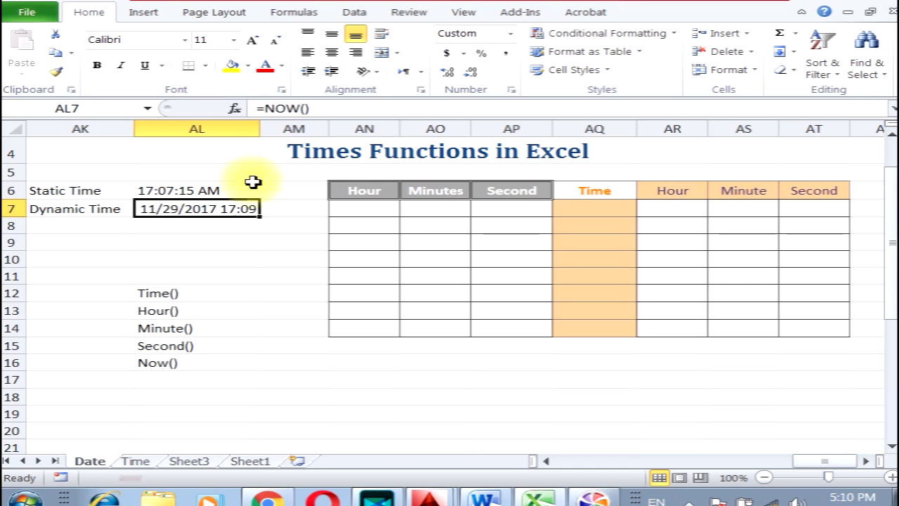
# Run Calculate Now so the NOW() value in AL7 refreshes to 17:10.
pyautogui.click(298, 17)
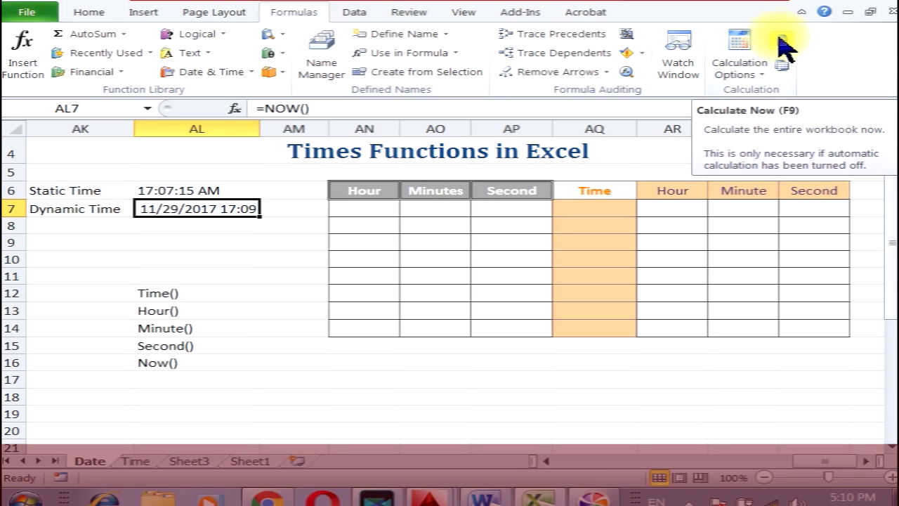
pyautogui.click(781, 41)
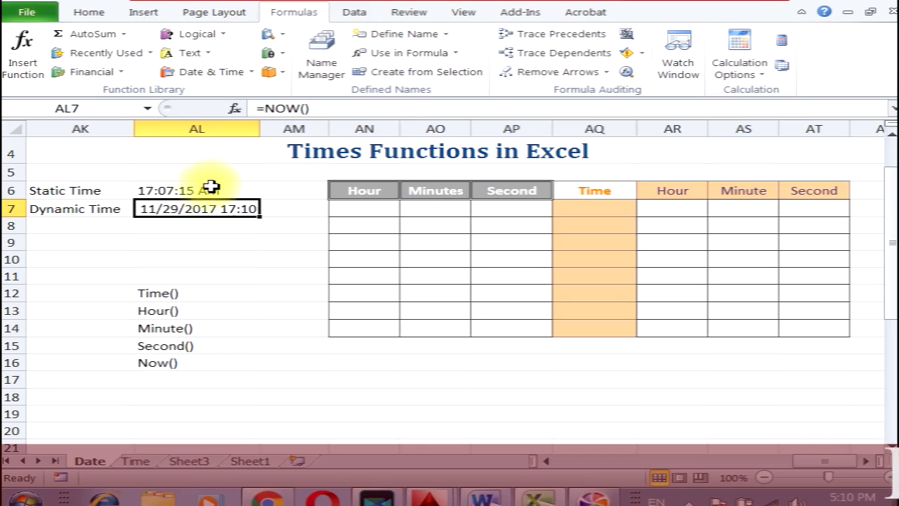
pyautogui.keyDown('ctrl'); pyautogui.scroll(5, 210, 187); pyautogui.keyUp('ctrl')
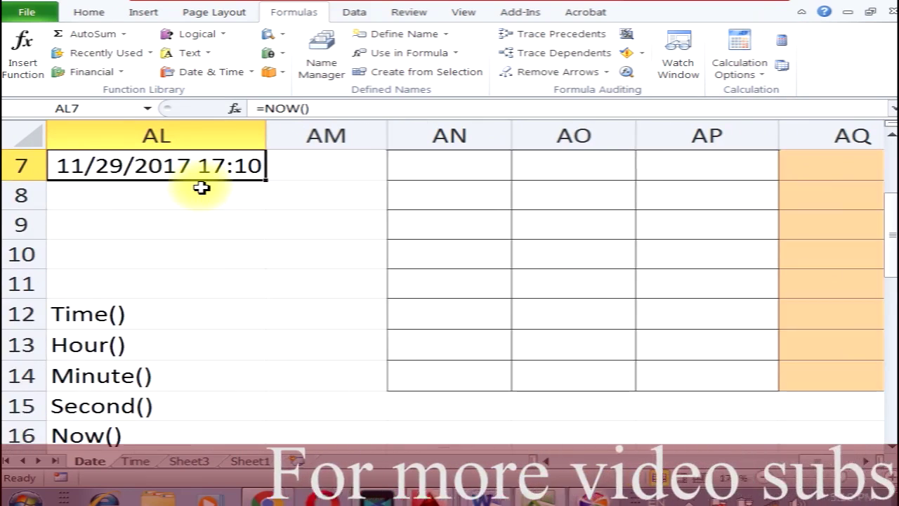
pyautogui.scroll(2, 202, 187)
# Recalculate again and run Calculate Sheet, confirming AL6 stays at 17:07:15 AM.
pyautogui.click(131, 373)
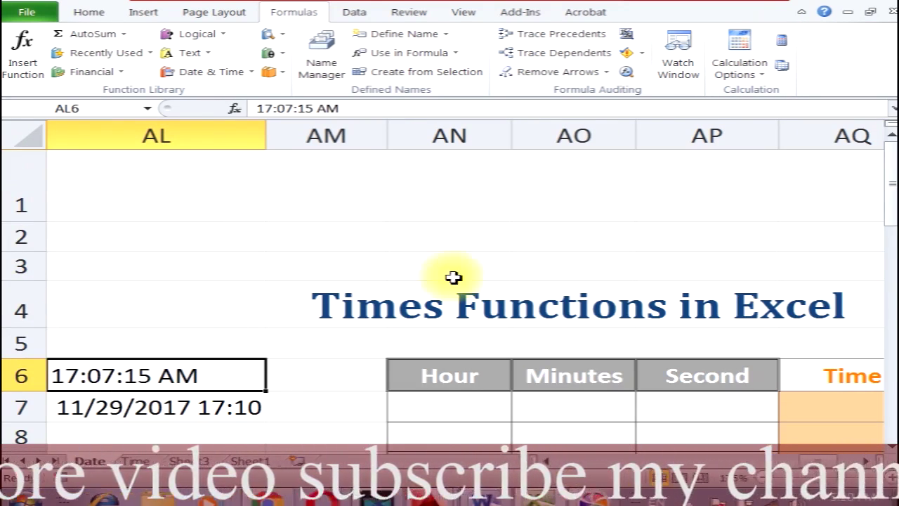
pyautogui.click(781, 42)
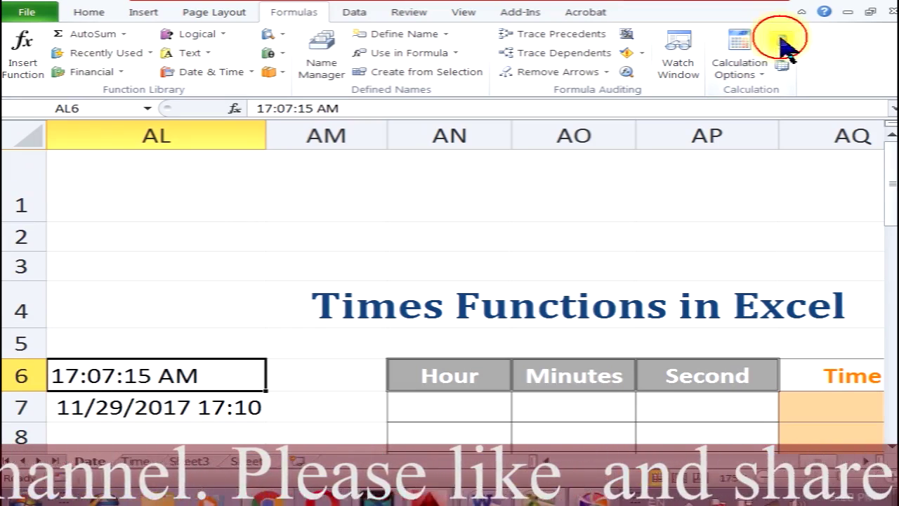
pyautogui.click(227, 406)
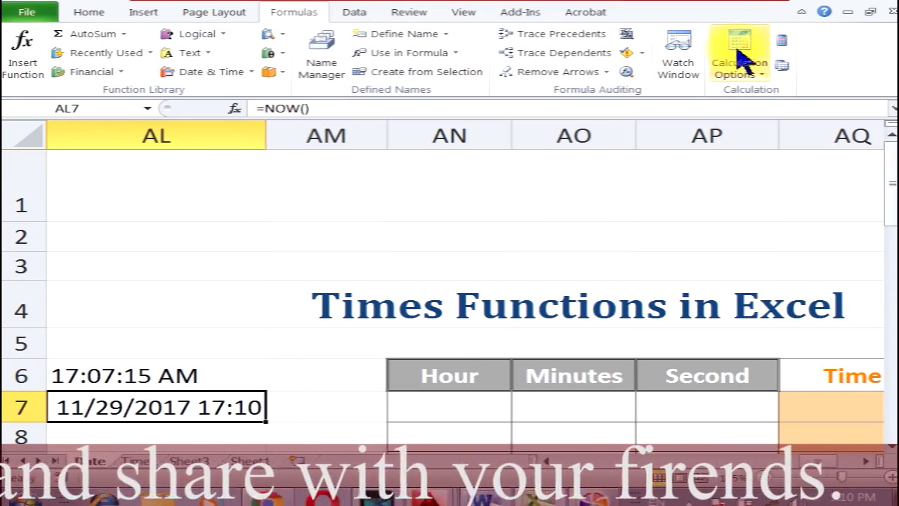
pyautogui.click(781, 43)
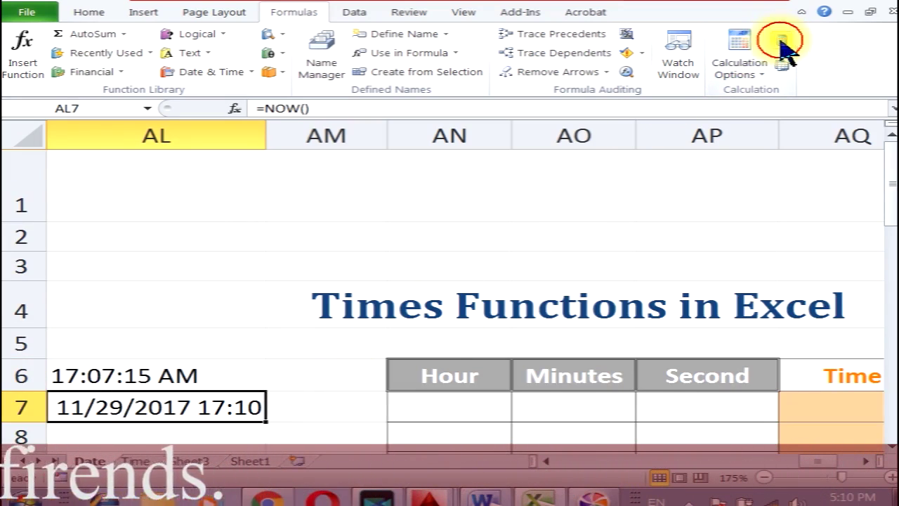
pyautogui.click(782, 64)
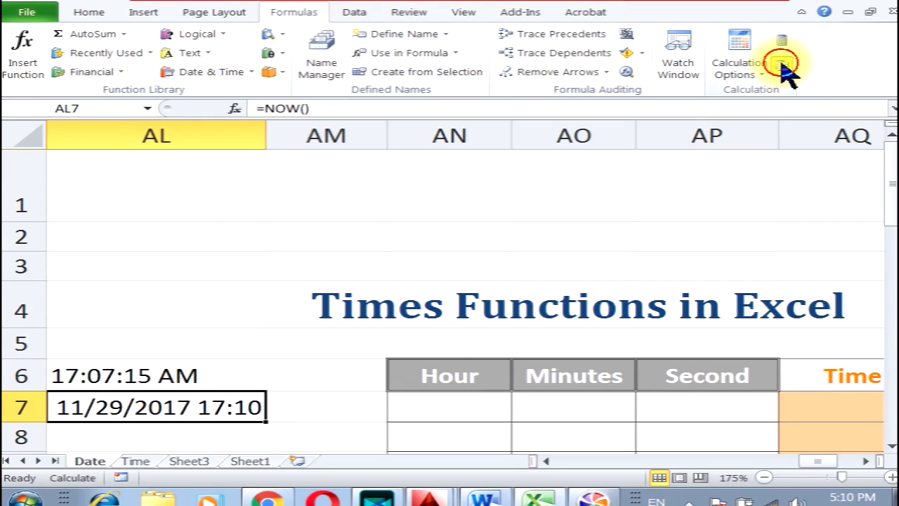